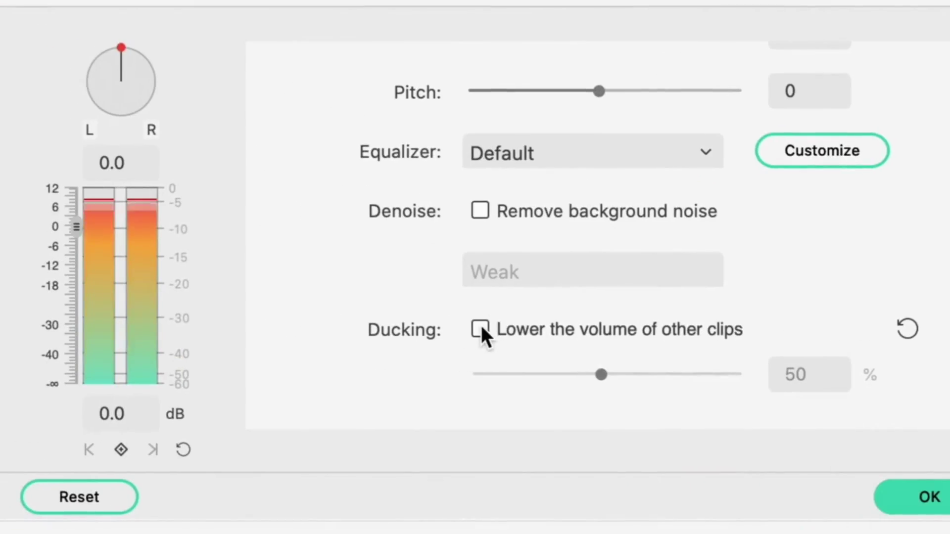
Import video 20211203_090546, place it on track 1, and scrub the preview to about one second
{"action": "left_click", "coordinate": [479, 329]}
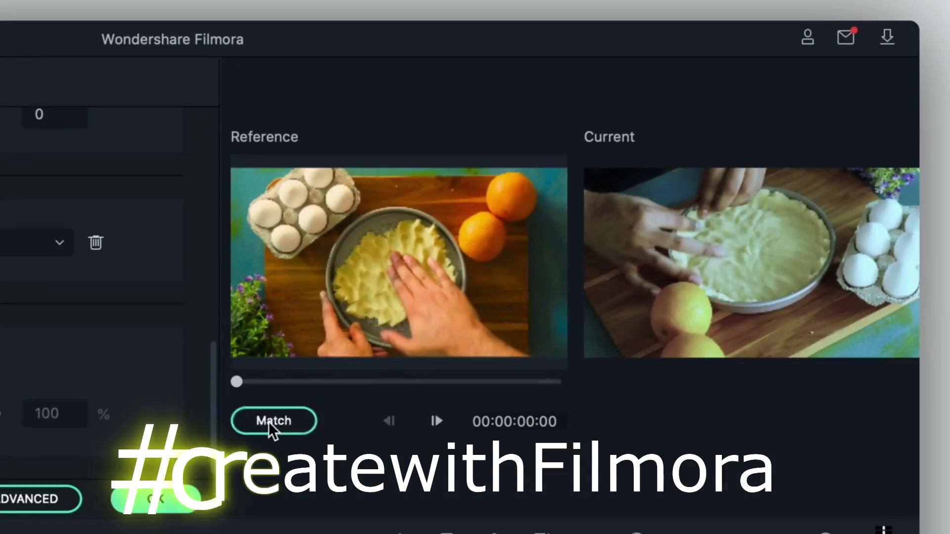
{"action": "left_click", "coordinate": [268, 422]}
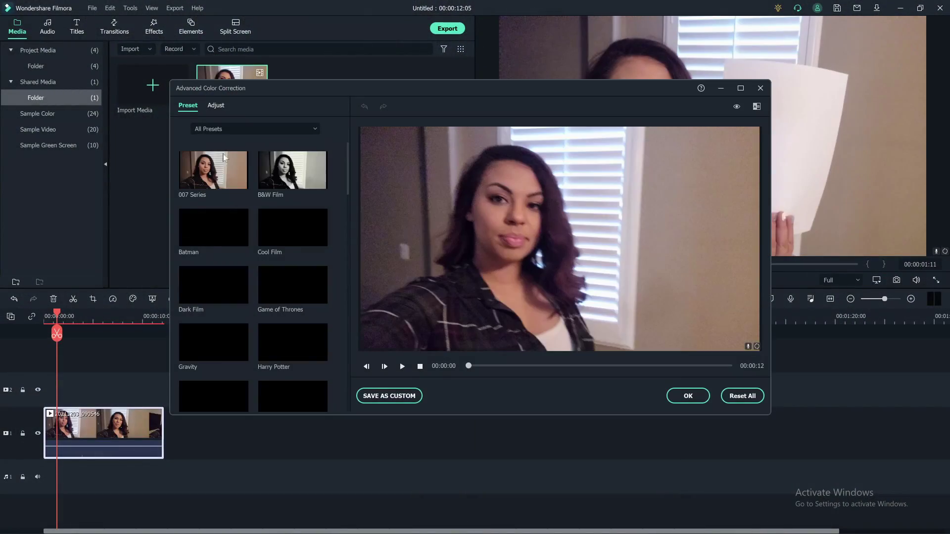
{"action": "scroll", "coordinate": [257, 208], "scroll_direction": "down", "scroll_amount": 3}
{"action": "scroll", "coordinate": [257, 208], "scroll_direction": "down", "scroll_amount": 3}
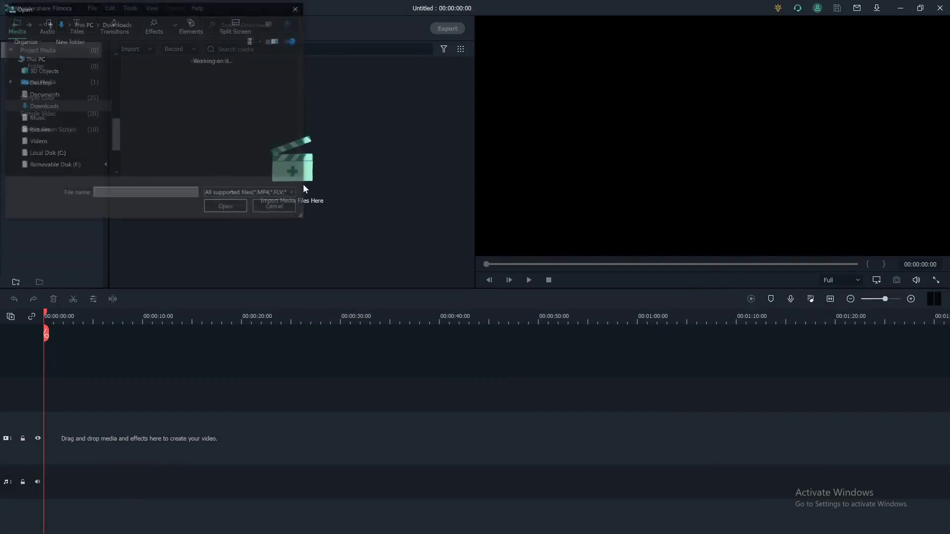
{"action": "scroll", "coordinate": [165, 117], "scroll_direction": "down", "scroll_amount": 5}
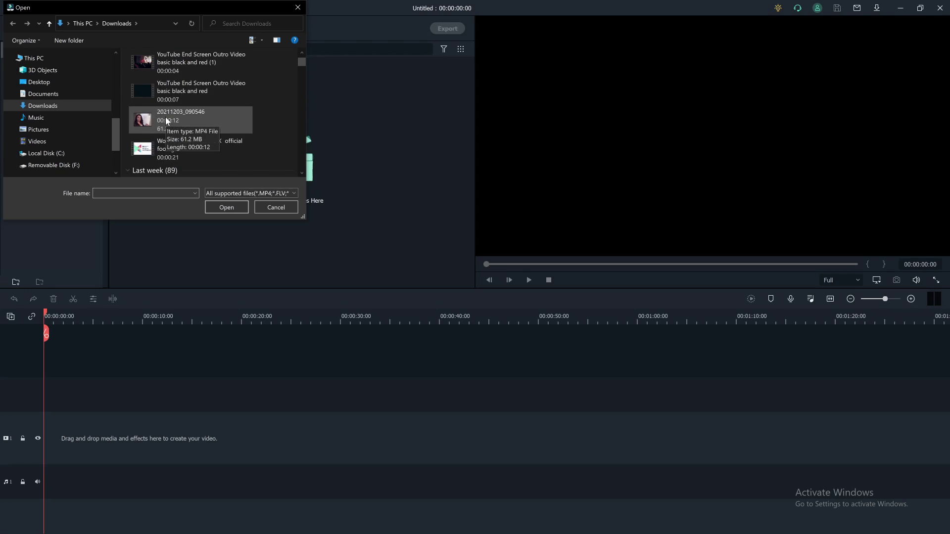
{"action": "scroll", "coordinate": [166, 118], "scroll_direction": "up", "scroll_amount": 3}
{"action": "double_click", "coordinate": [166, 119]}
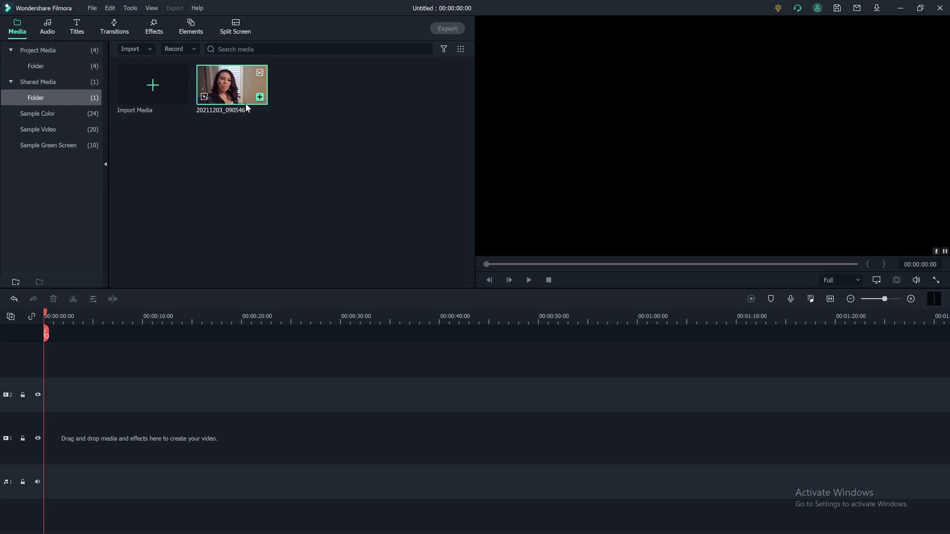
{"action": "left_click_drag", "start_coordinate": [245, 103], "coordinate": [34, 443]}
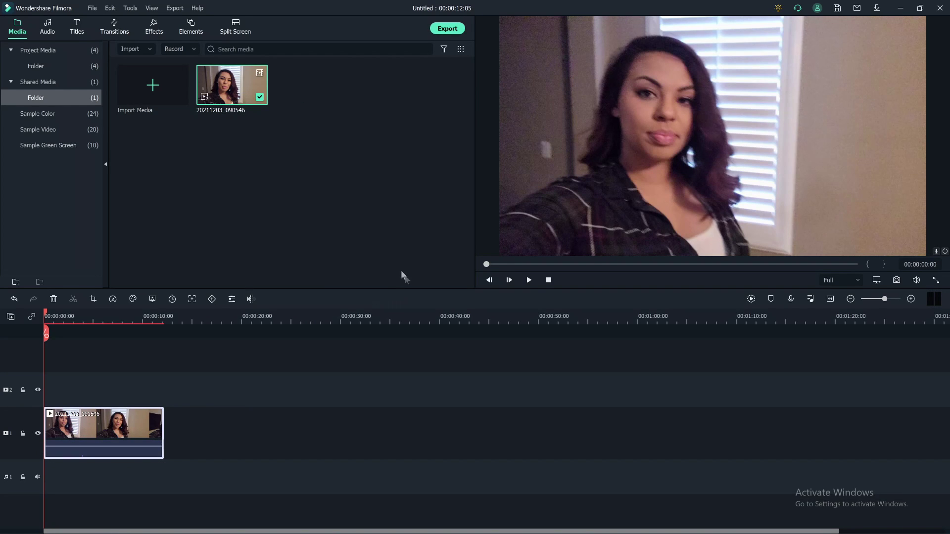
{"action": "left_click_drag", "start_coordinate": [486, 264], "coordinate": [528, 268]}
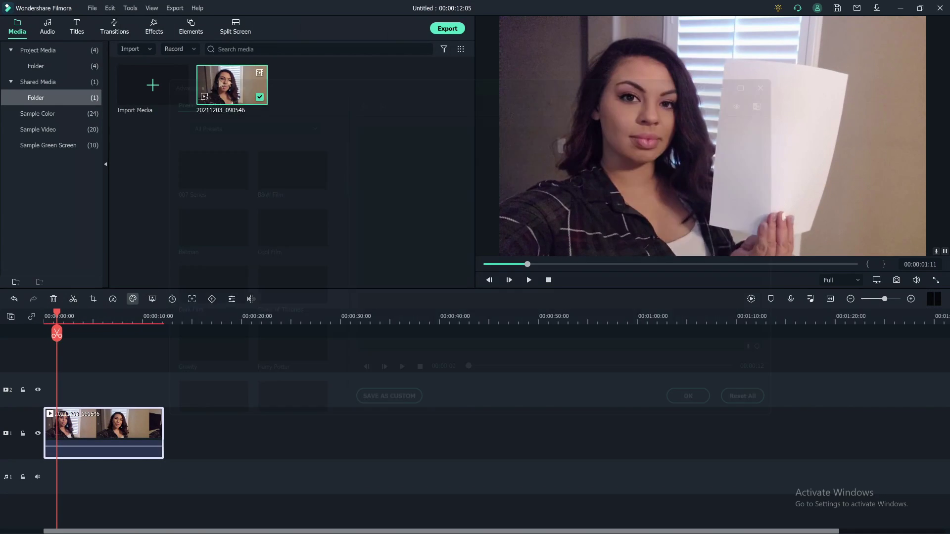
{"action": "left_click", "coordinate": [186, 233]}
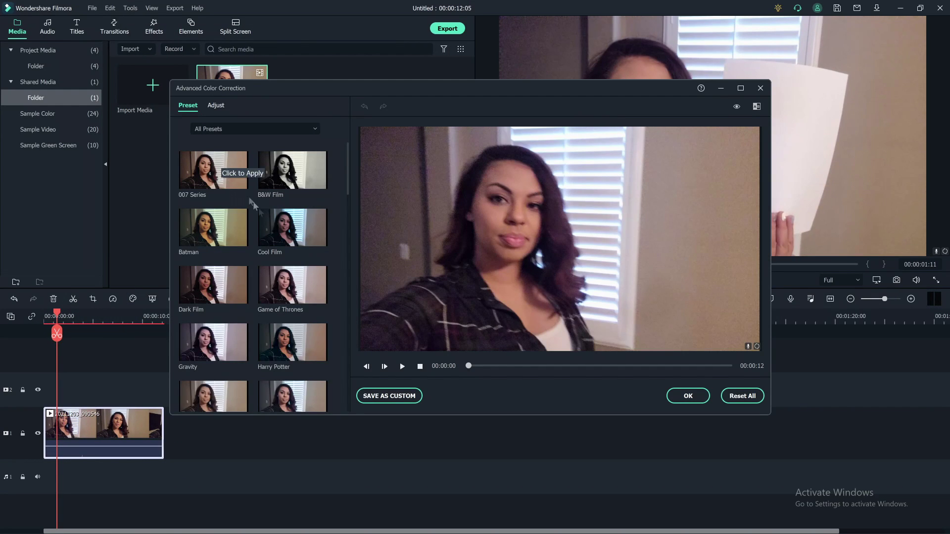
{"action": "scroll", "coordinate": [263, 216], "scroll_direction": "down", "scroll_amount": 3}
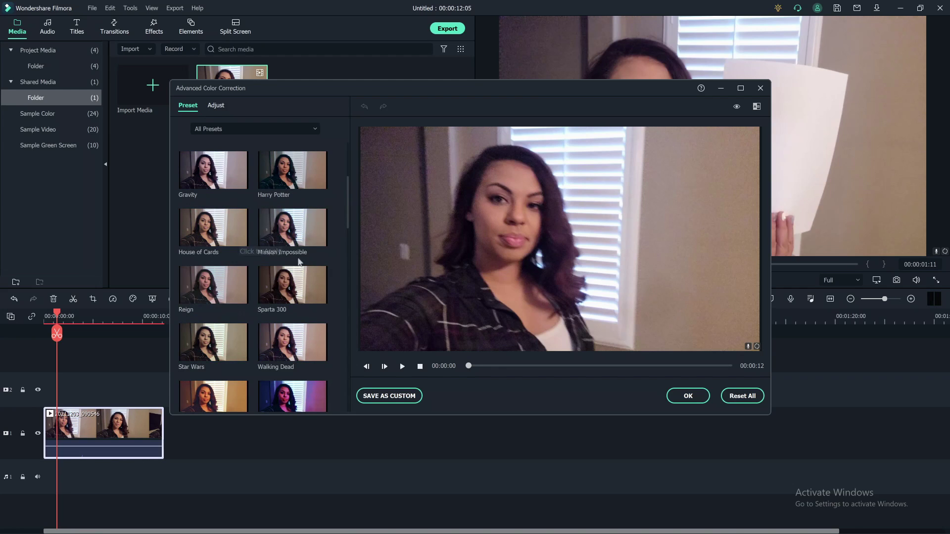
{"action": "left_click", "coordinate": [296, 236]}
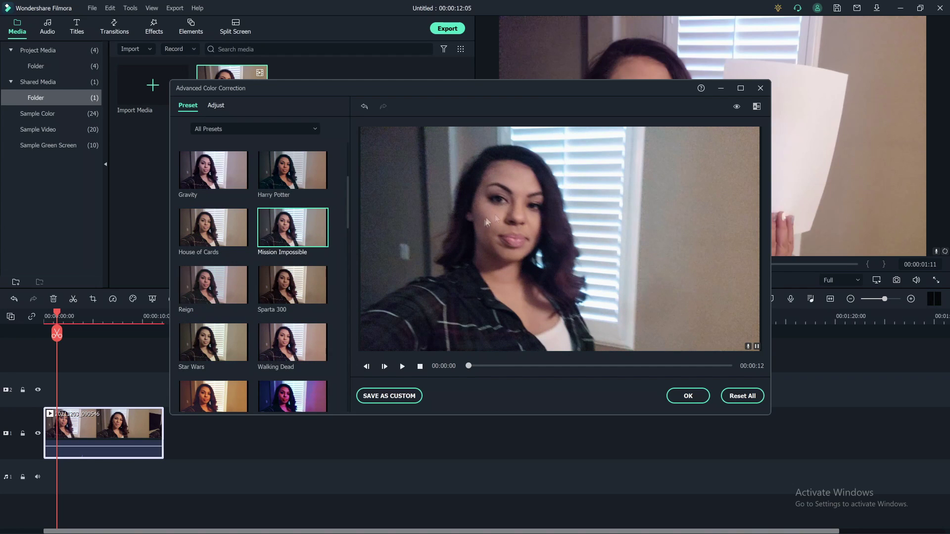
{"action": "scroll", "coordinate": [280, 249], "scroll_direction": "down", "scroll_amount": 5}
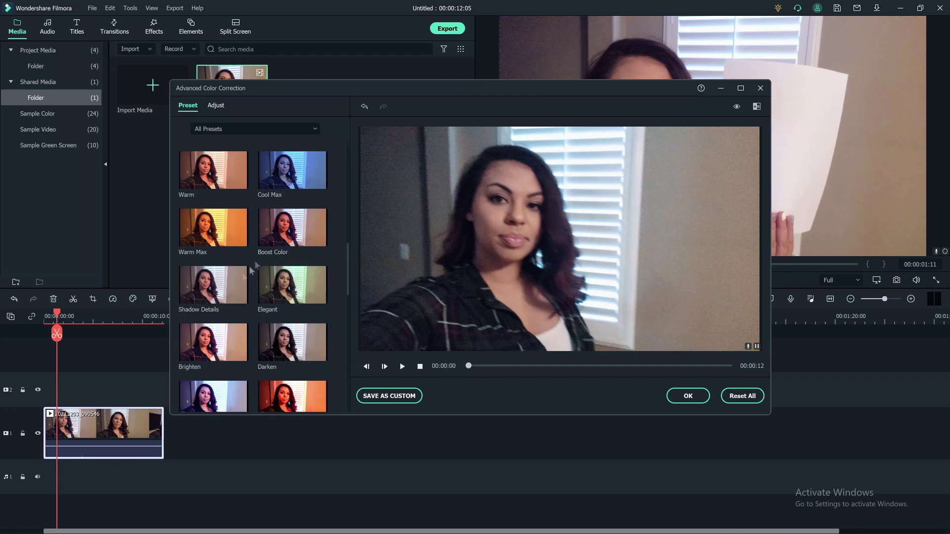
{"action": "scroll", "coordinate": [293, 198], "scroll_direction": "up", "scroll_amount": 3}
{"action": "left_click", "coordinate": [293, 284]}
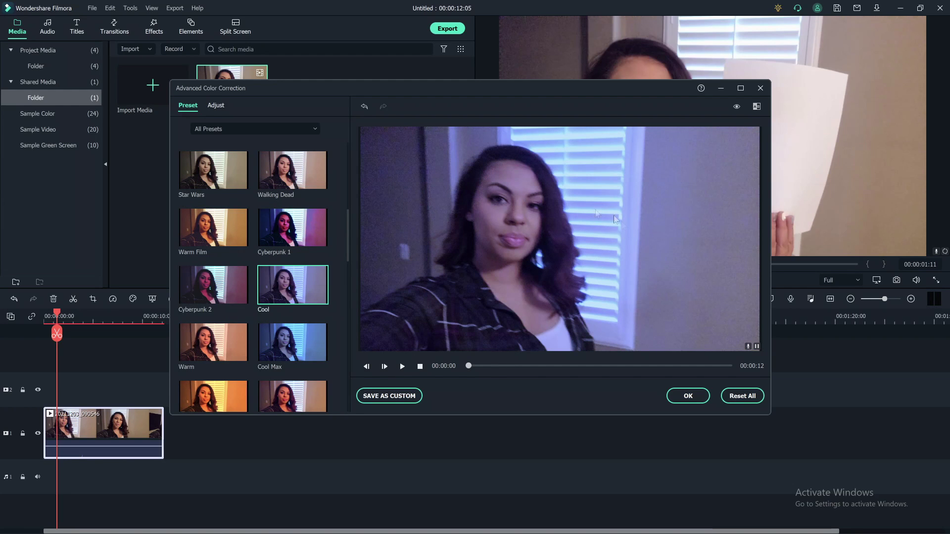
{"action": "left_click", "coordinate": [292, 350]}
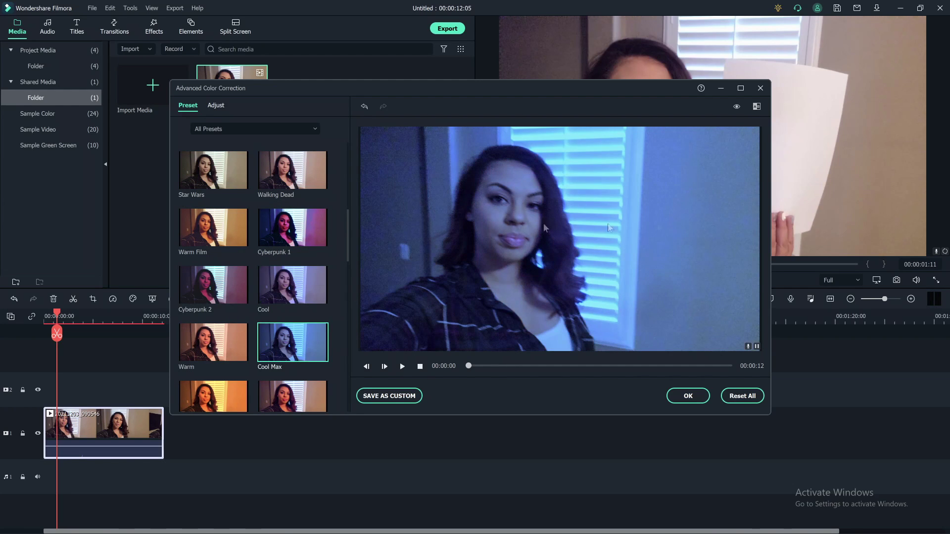
{"action": "left_click", "coordinate": [742, 395]}
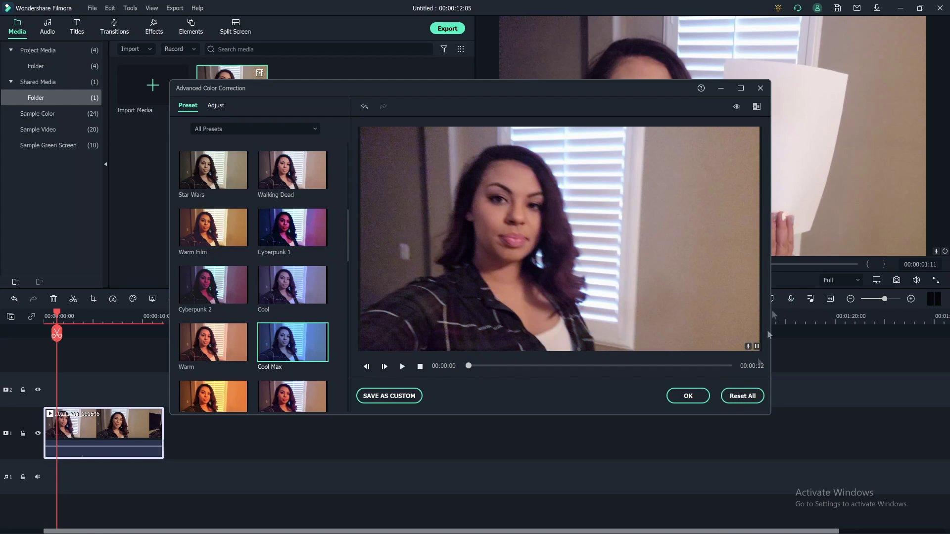
{"action": "left_click", "coordinate": [760, 88]}
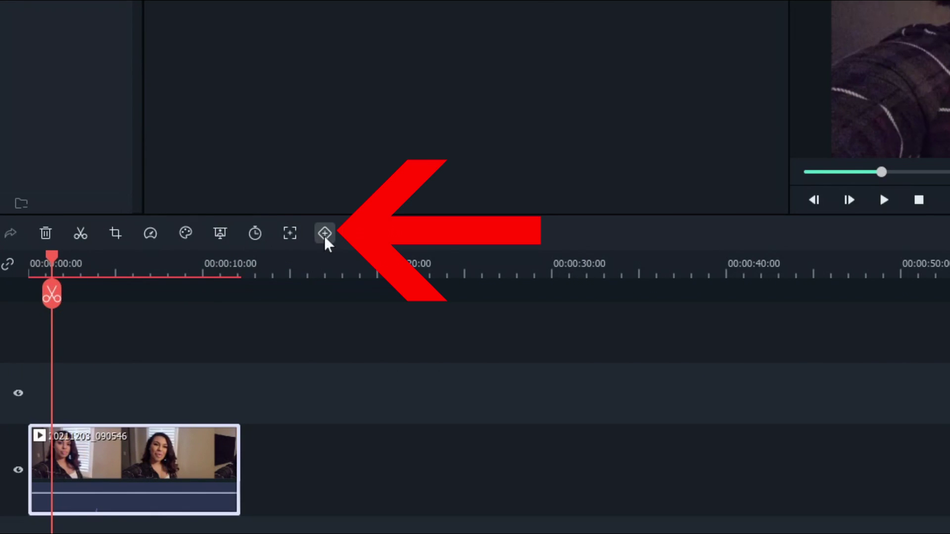
In the clip's Color settings, white-balance on the paper for Temperature 4.85 and Tint -3.23
{"action": "left_click", "coordinate": [325, 233]}
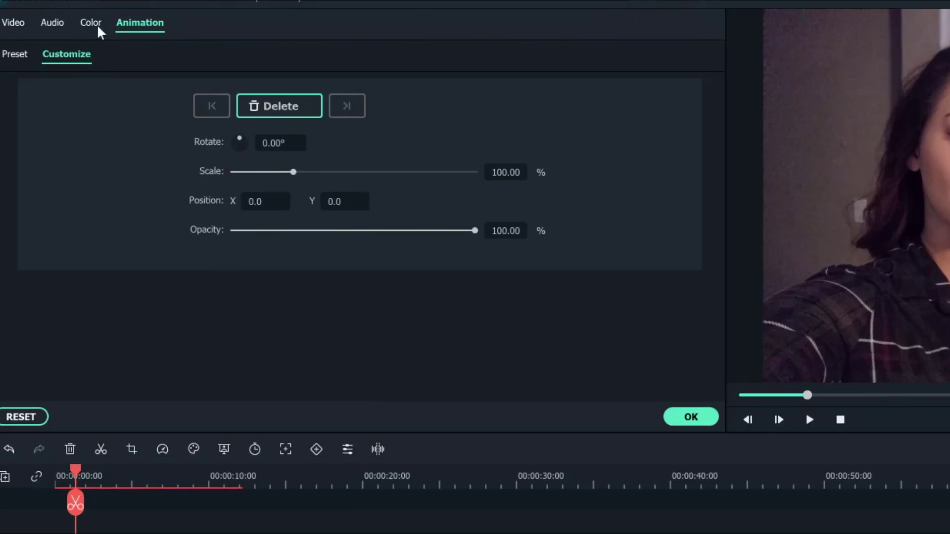
{"action": "left_click", "coordinate": [66, 25]}
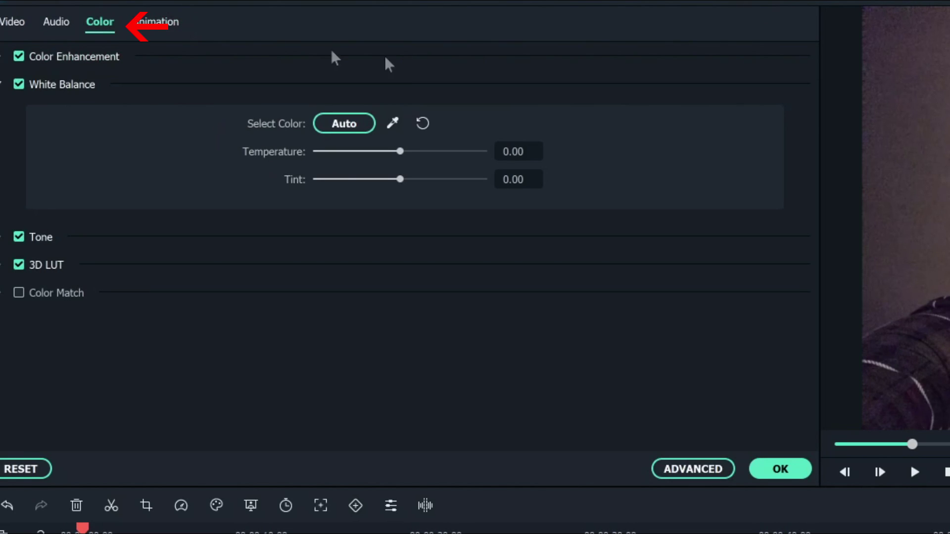
{"action": "left_click", "coordinate": [392, 124]}
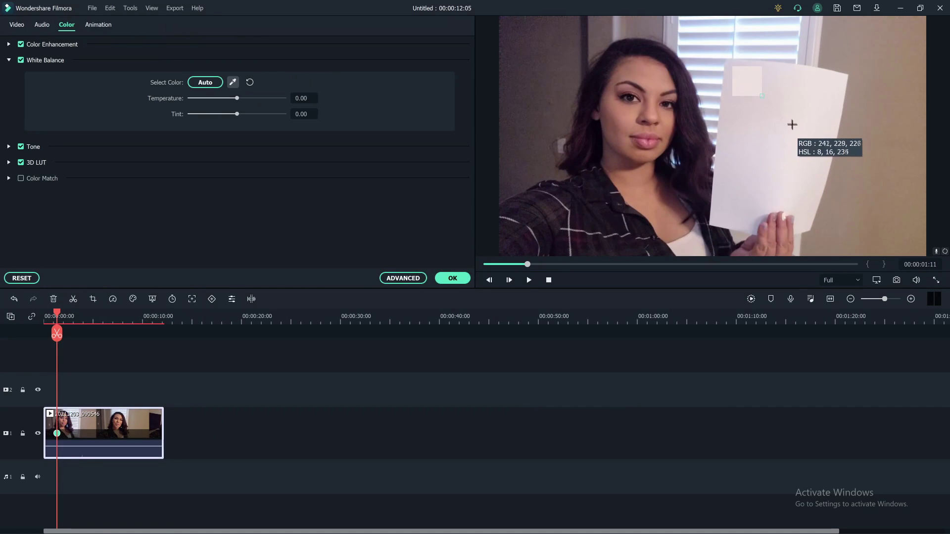
{"action": "left_click", "coordinate": [785, 140]}
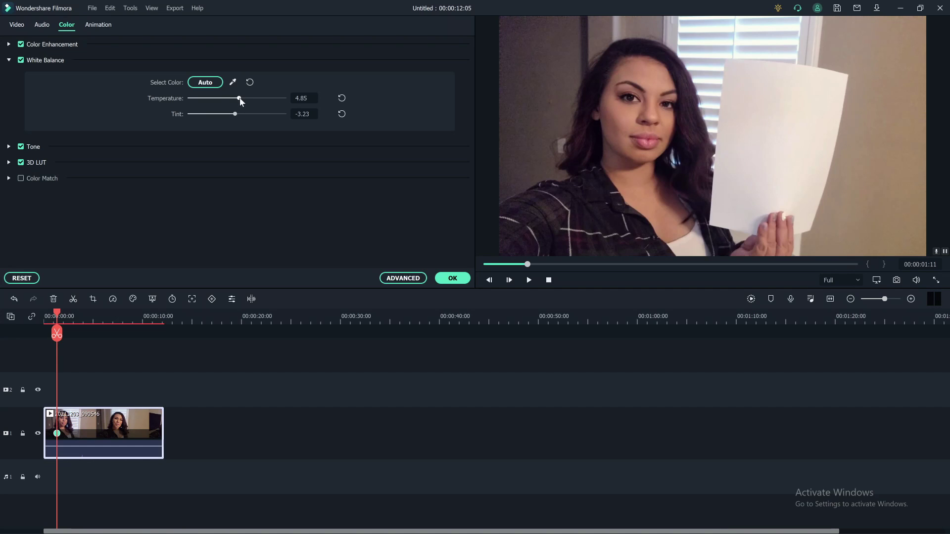
Sweep Temperature and Tint through their extremes, leaving Temperature at -17.71 and Tint at 0.00
{"action": "left_click_drag", "start_coordinate": [247, 100], "coordinate": [300, 108]}
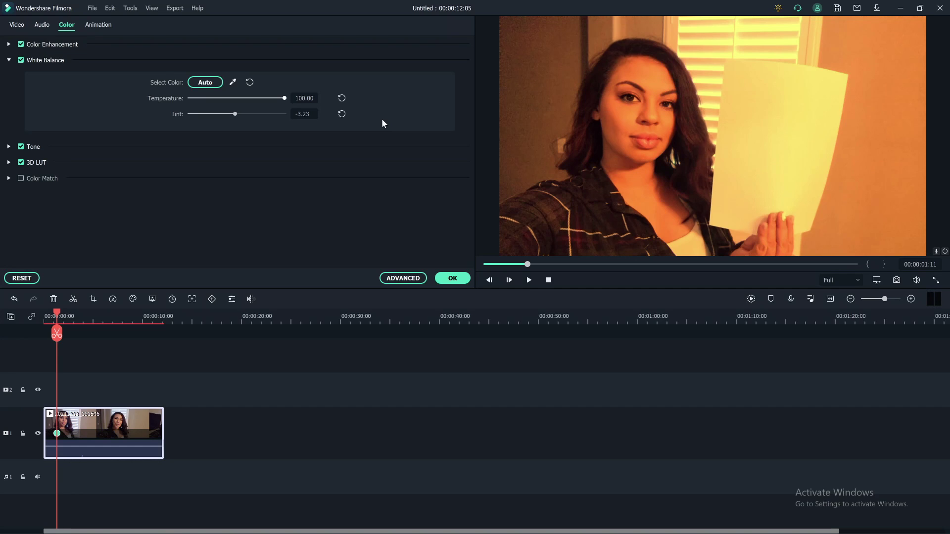
{"action": "left_click_drag", "start_coordinate": [284, 98], "coordinate": [91, 103]}
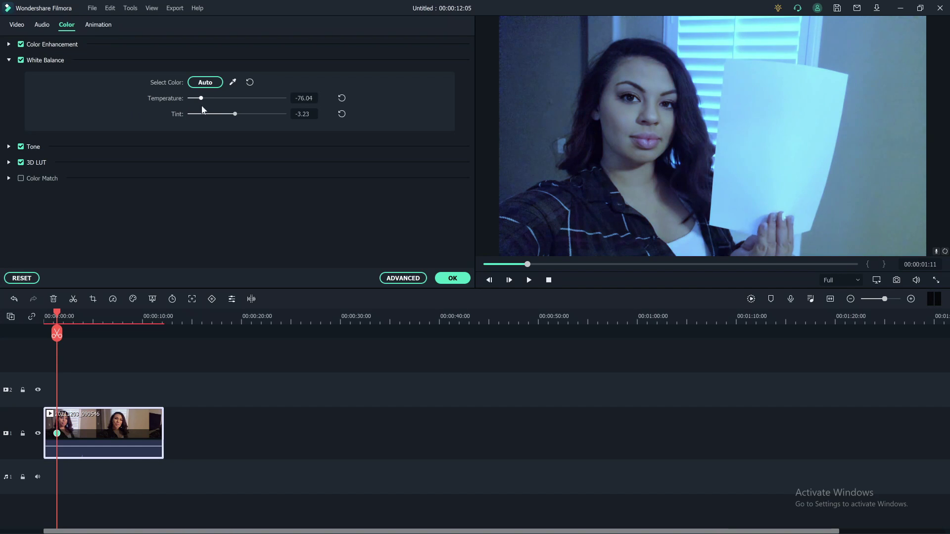
{"action": "left_click_drag", "start_coordinate": [208, 102], "coordinate": [228, 104]}
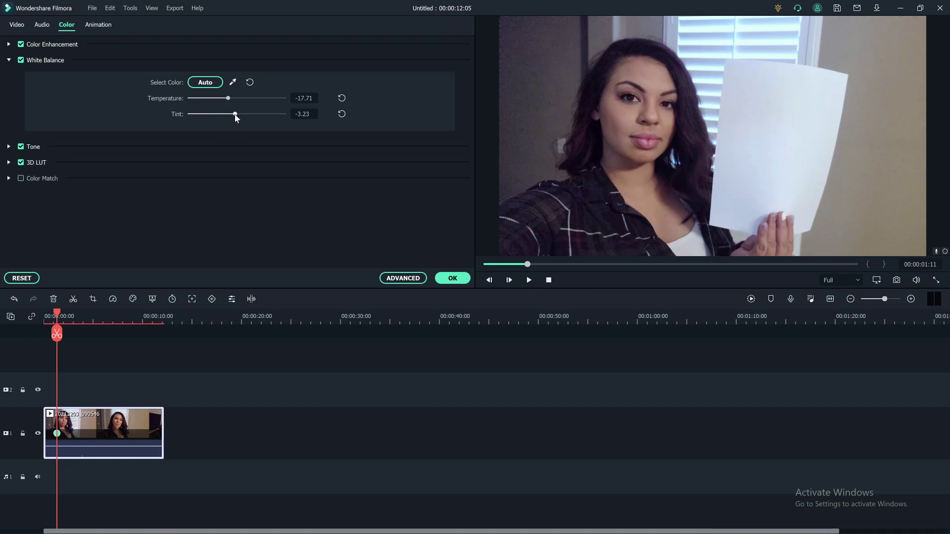
{"action": "left_click_drag", "start_coordinate": [235, 116], "coordinate": [372, 125]}
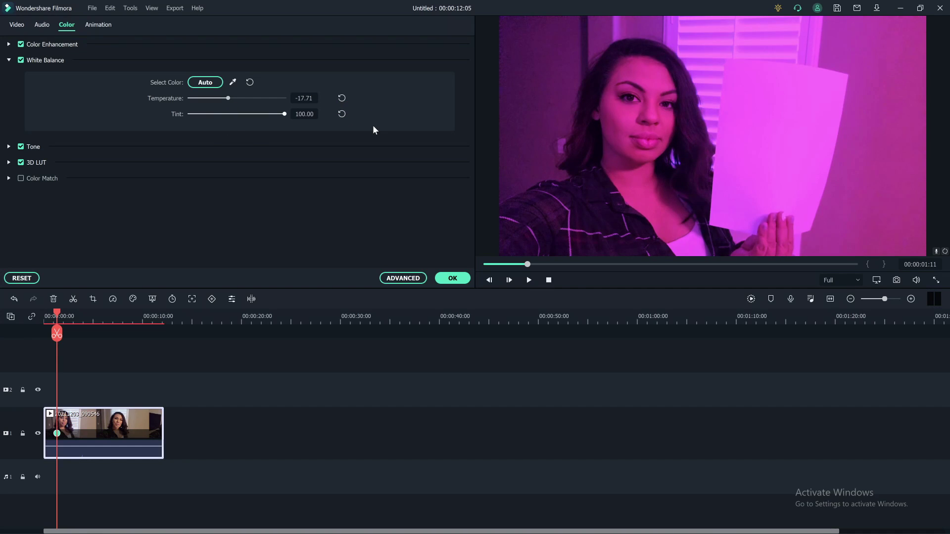
{"action": "left_click_drag", "start_coordinate": [284, 114], "coordinate": [242, 128]}
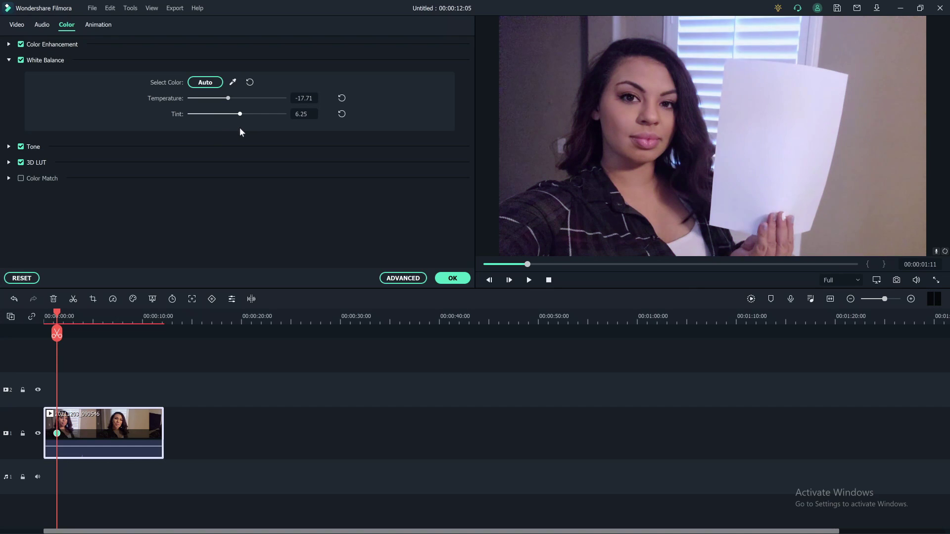
{"action": "left_click_drag", "start_coordinate": [240, 129], "coordinate": [236, 128]}
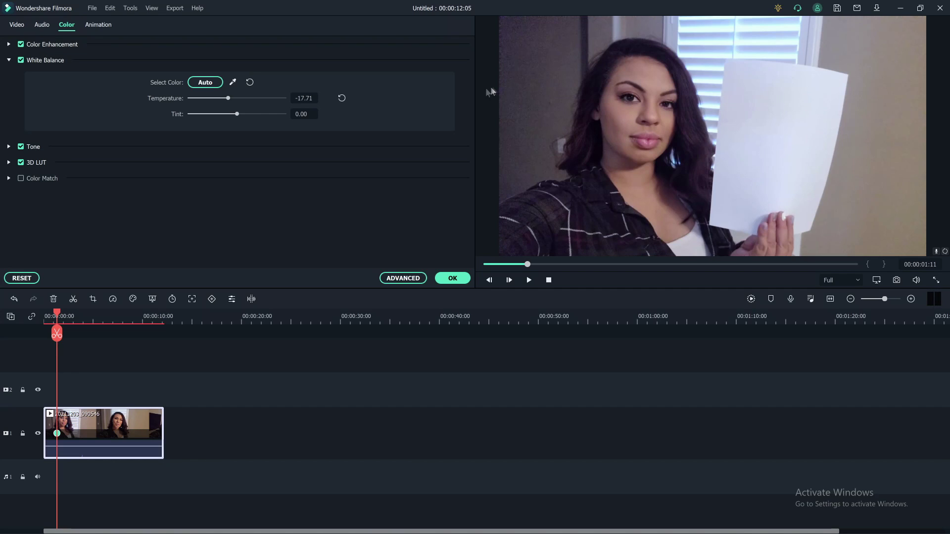
{"action": "left_click", "coordinate": [233, 82]}
Confirm the white balance and open Advanced Color Correction on its Adjust tab
{"action": "left_click", "coordinate": [452, 278]}
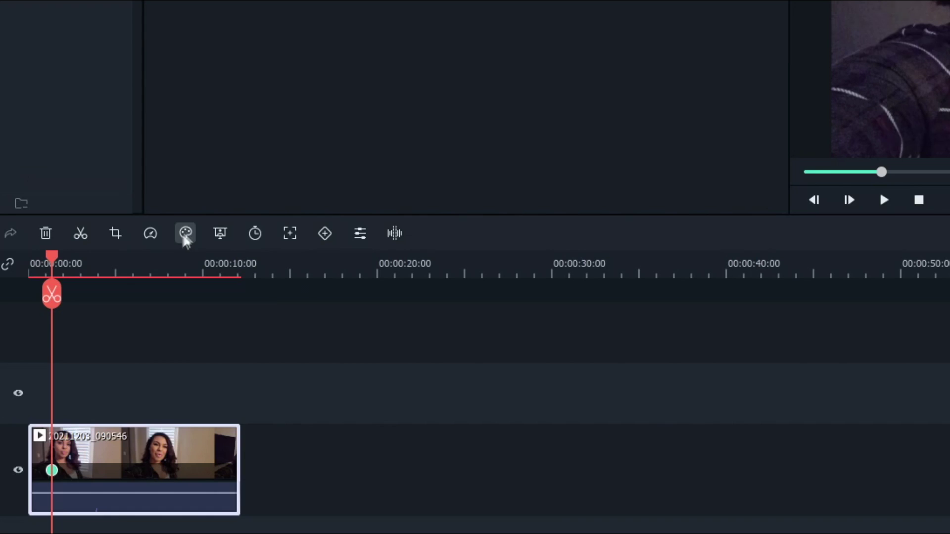
{"action": "left_click", "coordinate": [186, 233]}
{"action": "left_click", "coordinate": [212, 267]}
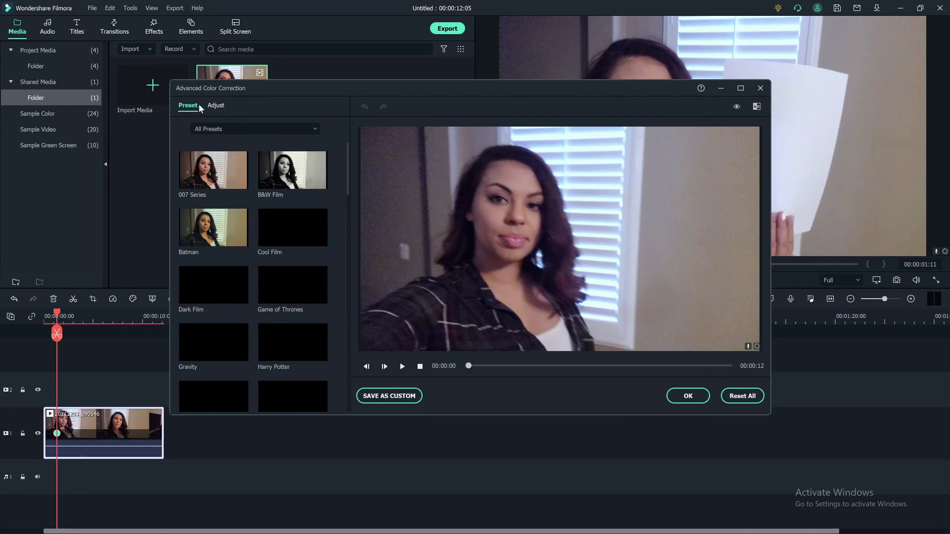
{"action": "left_click", "coordinate": [218, 105]}
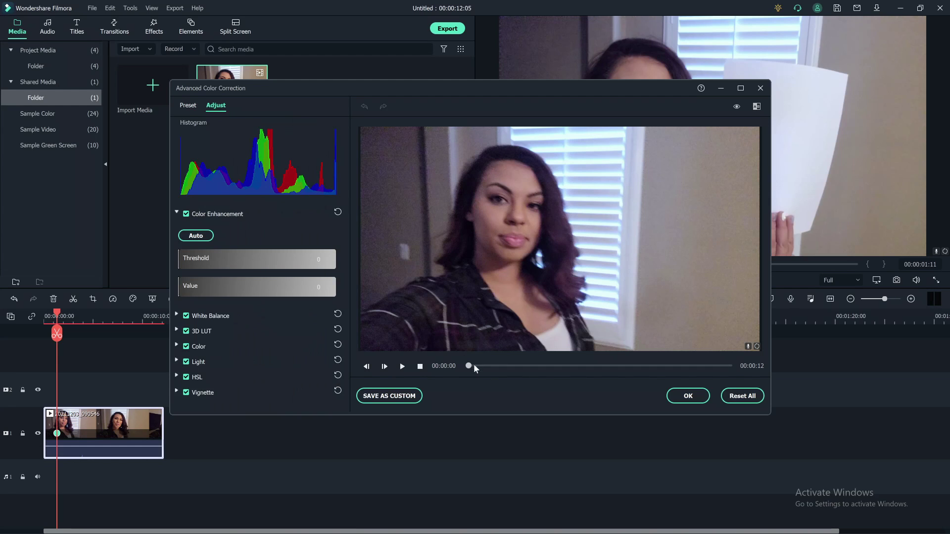
Move the preview to 00:00:01 and reposition the color correction window at the top middle
{"action": "left_click_drag", "start_coordinate": [469, 367], "coordinate": [503, 366]}
{"action": "left_click_drag", "start_coordinate": [595, 94], "coordinate": [712, 294]}
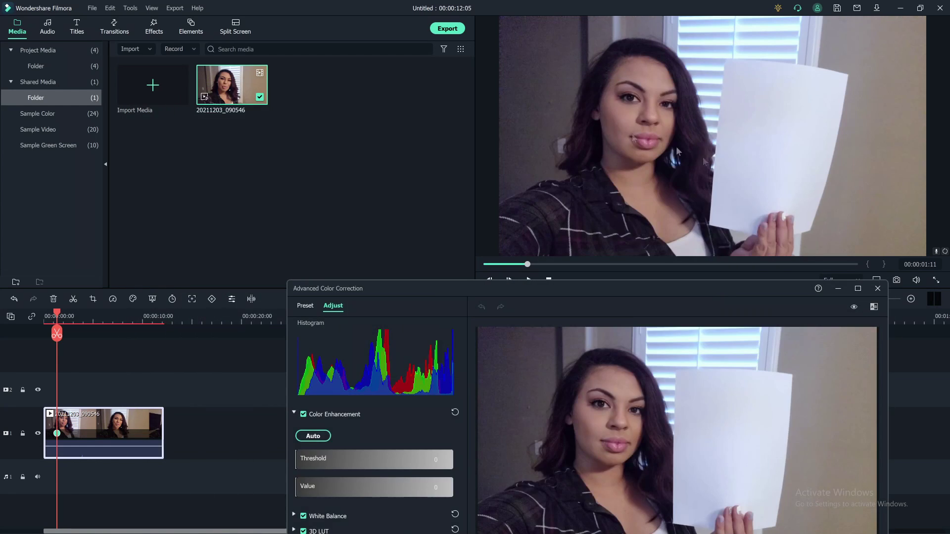
{"action": "left_click_drag", "start_coordinate": [613, 285], "coordinate": [513, 35]}
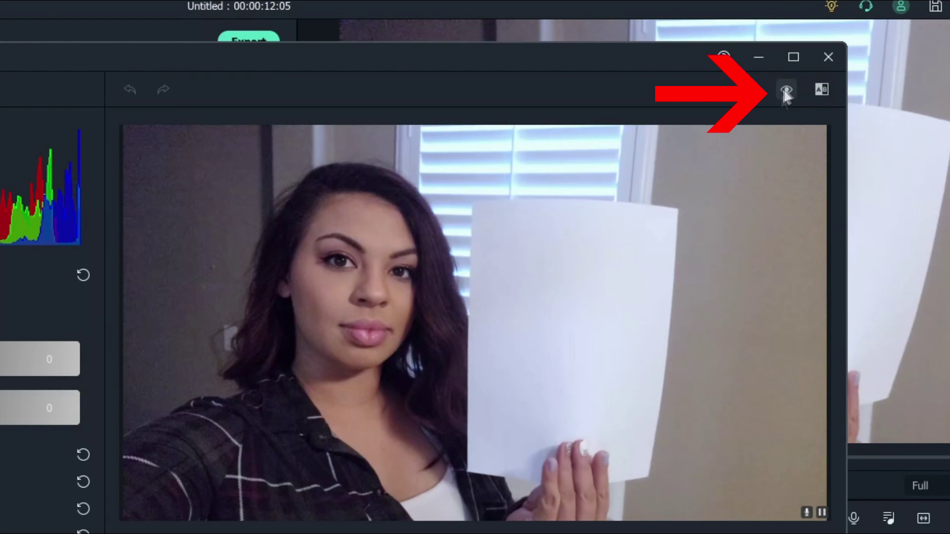
Toggle the preview between the original and corrected clip several times
{"action": "left_click", "coordinate": [786, 90]}
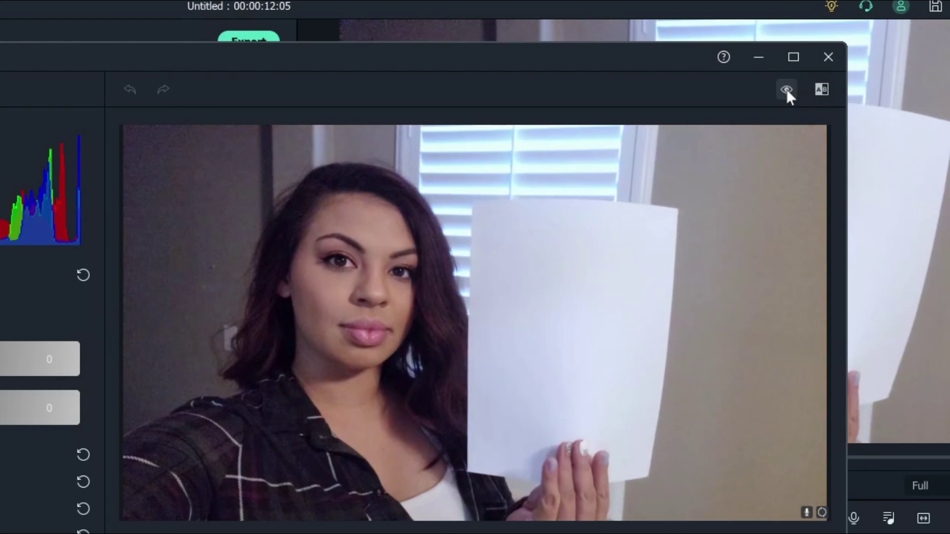
{"action": "left_click", "coordinate": [786, 91]}
{"action": "left_click", "coordinate": [786, 91]}
{"action": "left_click", "coordinate": [786, 91]}
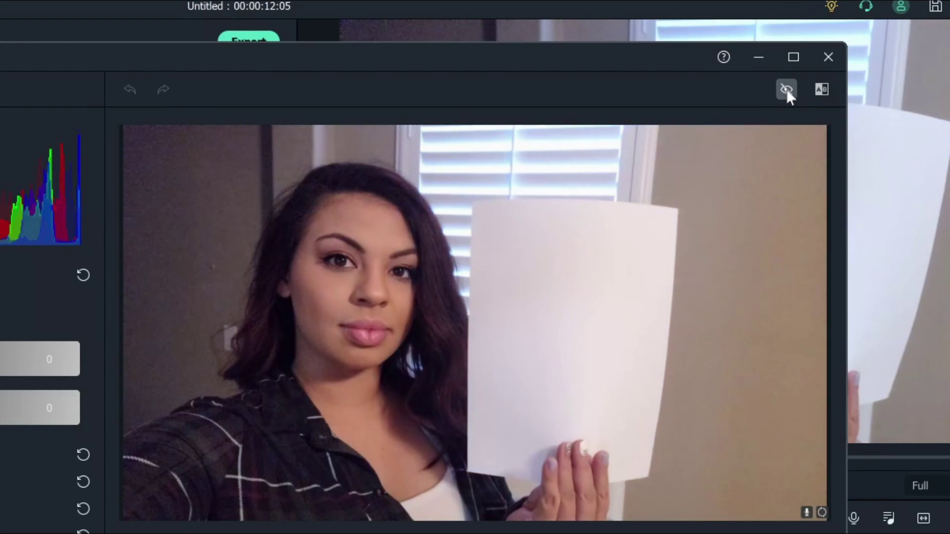
Switch the compare layout from split to side-by-side Before/After, then collapse Color Enhancement
{"action": "left_click", "coordinate": [823, 91]}
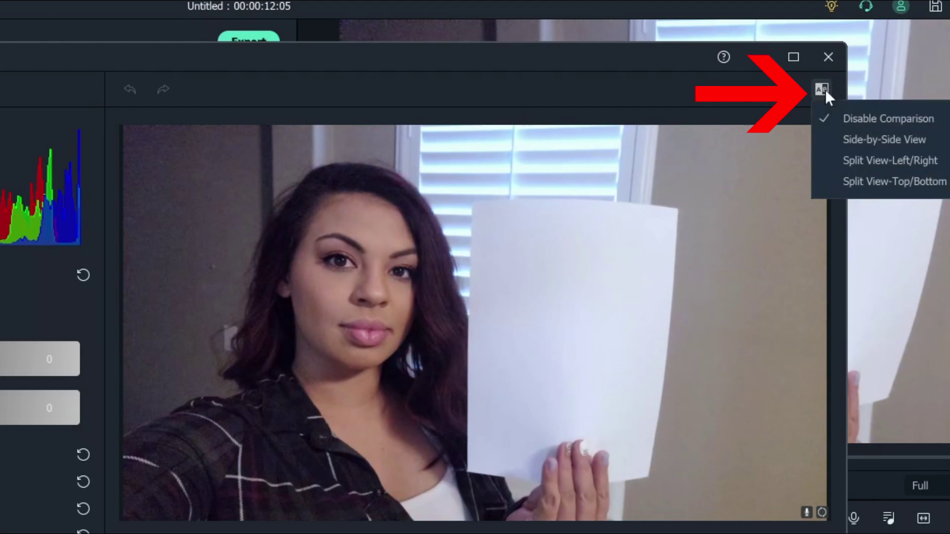
{"action": "left_click", "coordinate": [841, 136]}
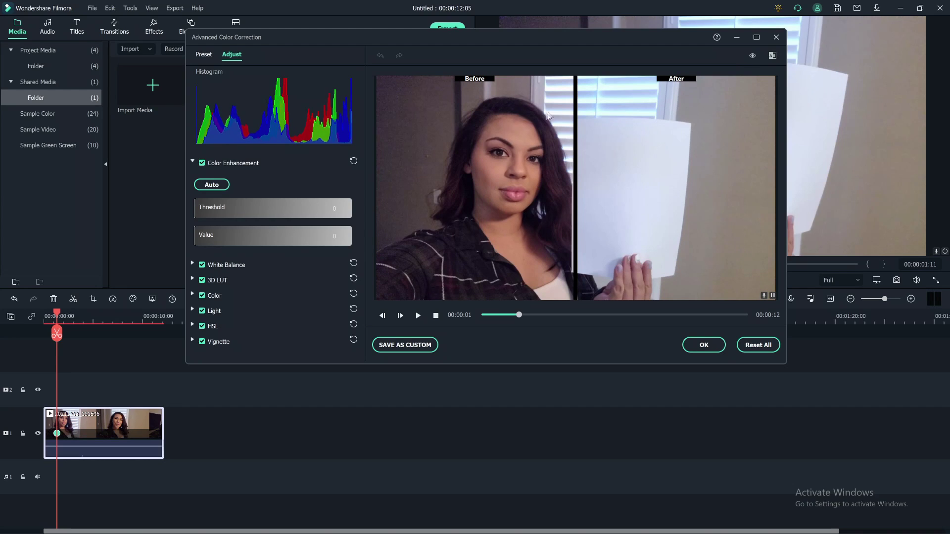
{"action": "left_click", "coordinate": [773, 56]}
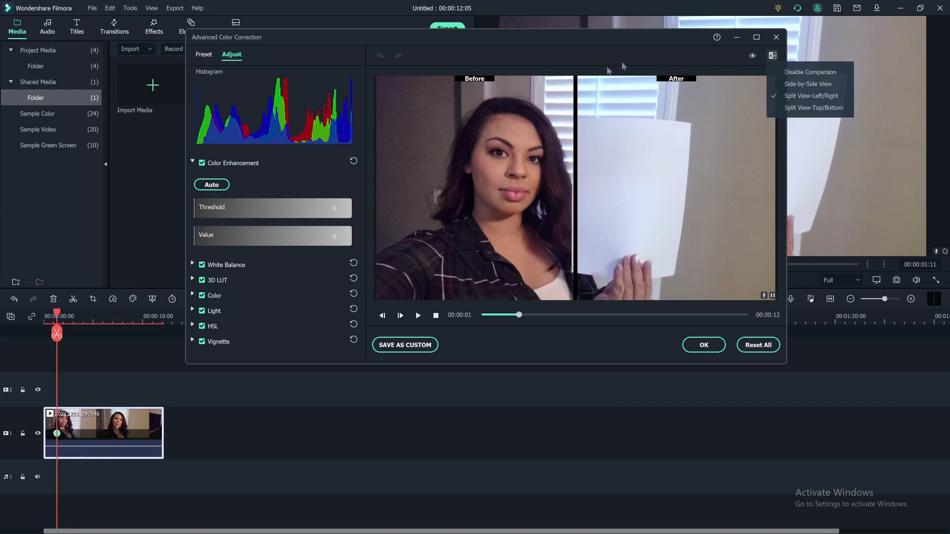
{"action": "left_click", "coordinate": [801, 85]}
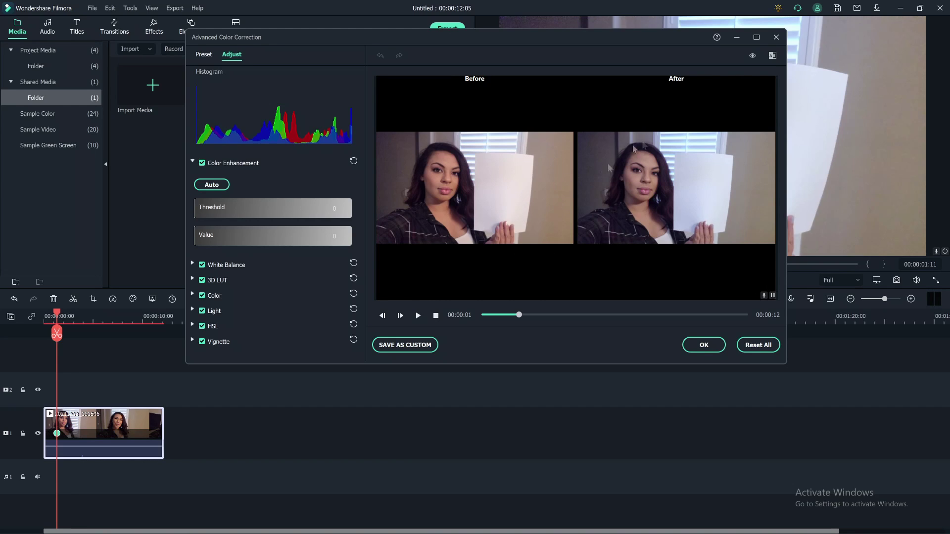
{"action": "left_click", "coordinate": [230, 163]}
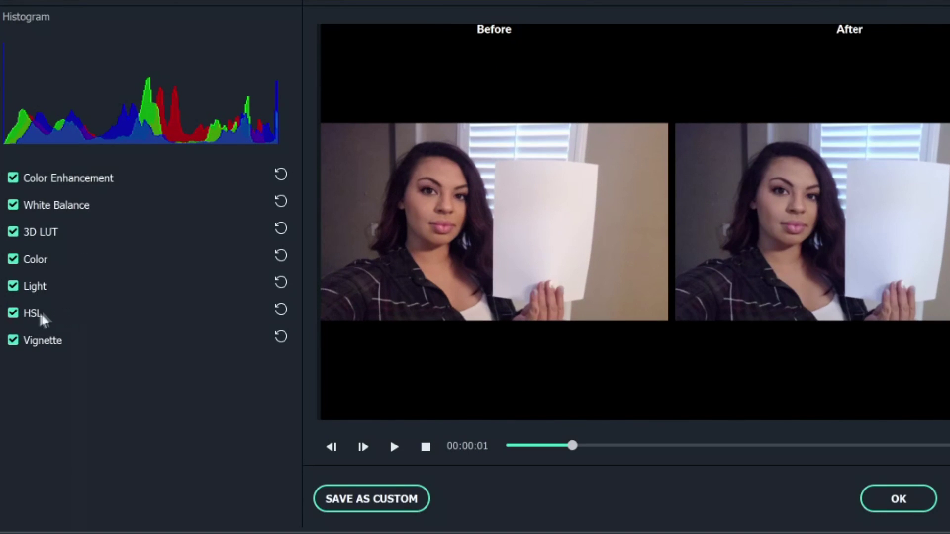
Expand HSL and give the reds Saturation 19 and Luminance 2, with Hue left at 0
{"action": "left_click", "coordinate": [191, 240]}
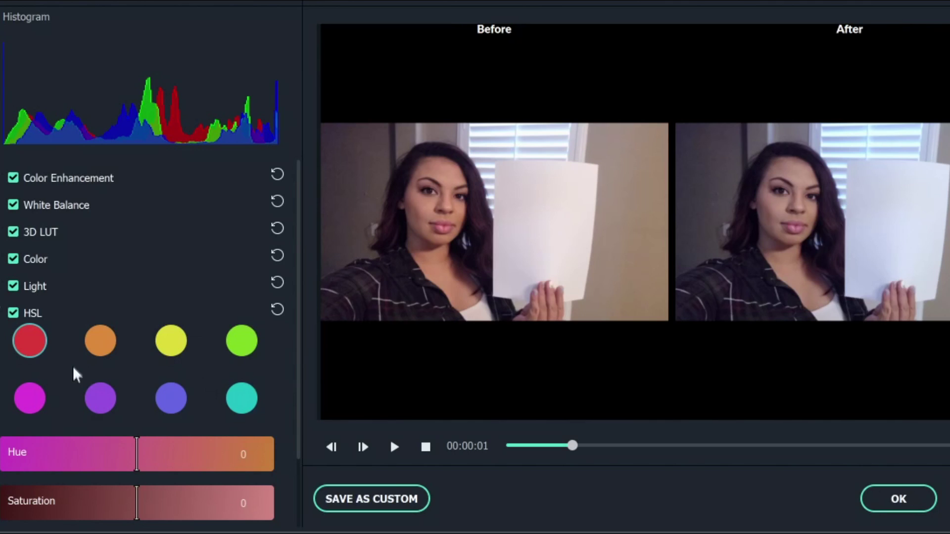
{"action": "scroll", "coordinate": [168, 361], "scroll_direction": "down", "scroll_amount": 3}
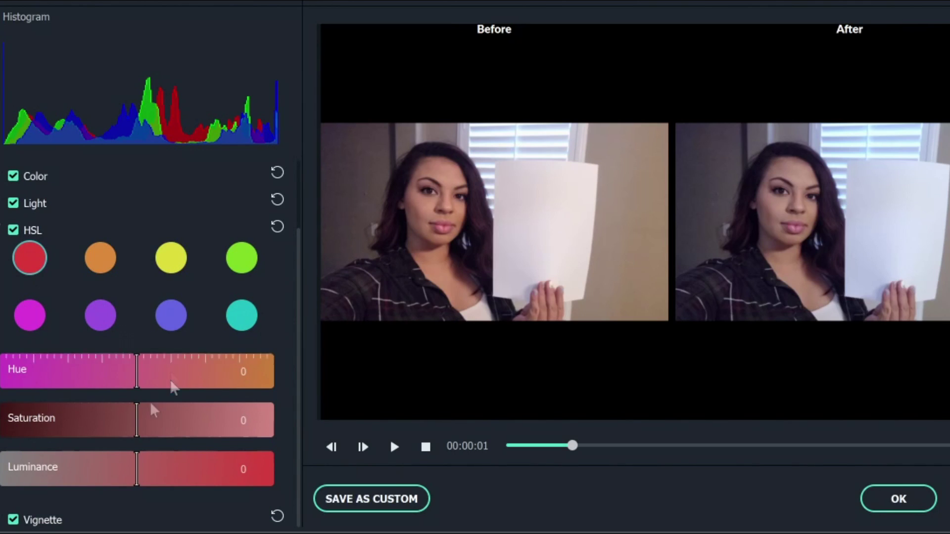
{"action": "left_click_drag", "start_coordinate": [136, 432], "coordinate": [335, 443]}
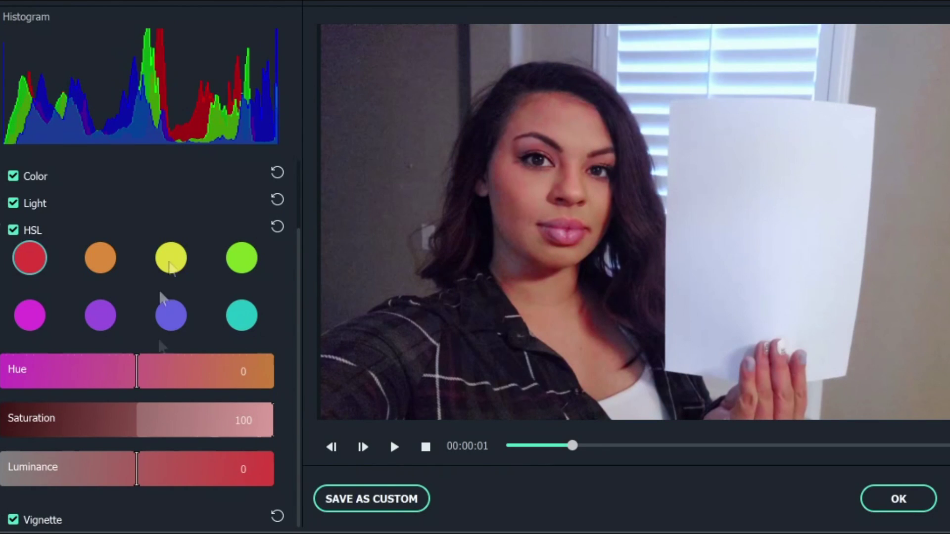
{"action": "left_click_drag", "start_coordinate": [279, 430], "coordinate": [91, 426]}
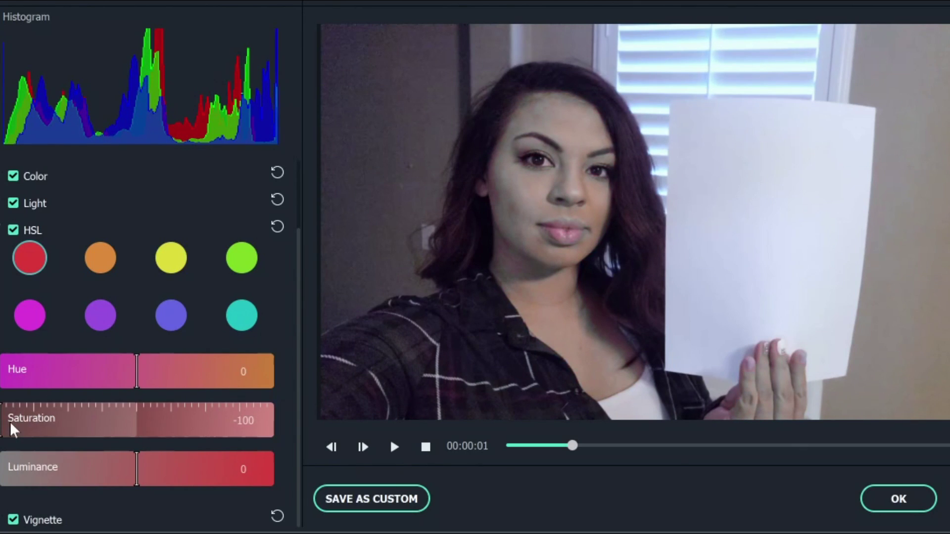
{"action": "left_click_drag", "start_coordinate": [3, 424], "coordinate": [163, 434]}
{"action": "left_click_drag", "start_coordinate": [141, 474], "coordinate": [131, 478]}
Raise orange HSL saturation to 100 and set yellow saturation to about -10
{"action": "left_click", "coordinate": [100, 260]}
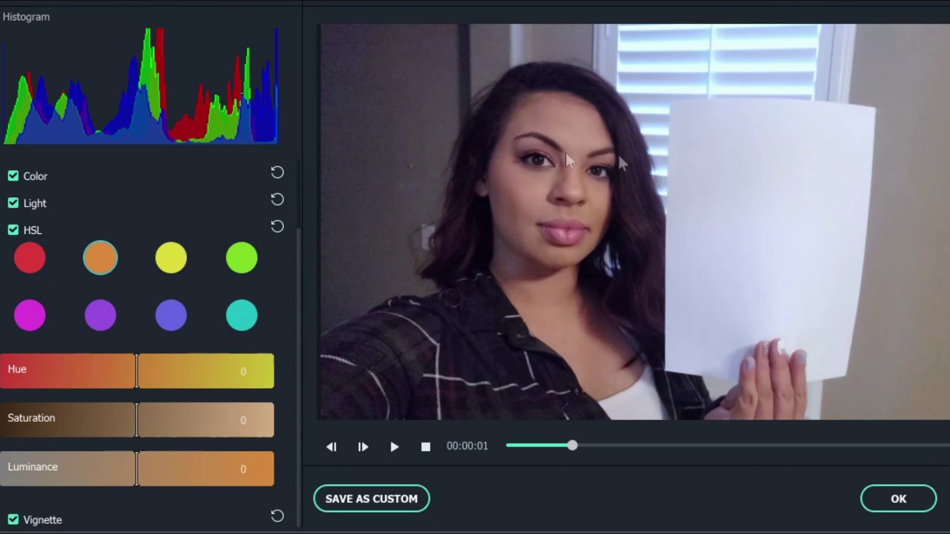
{"action": "left_click_drag", "start_coordinate": [132, 429], "coordinate": [95, 426]}
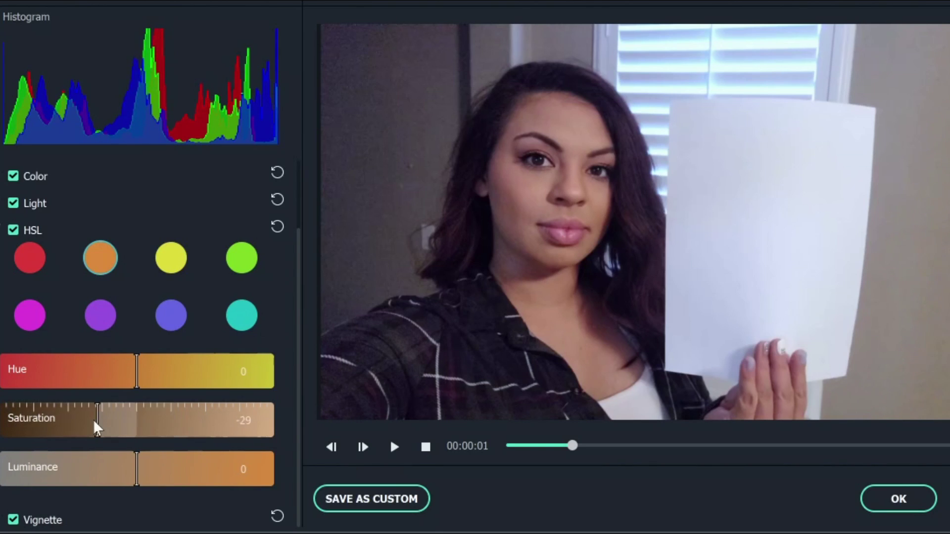
{"action": "left_click", "coordinate": [171, 257]}
{"action": "left_click_drag", "start_coordinate": [137, 428], "coordinate": [5, 445]}
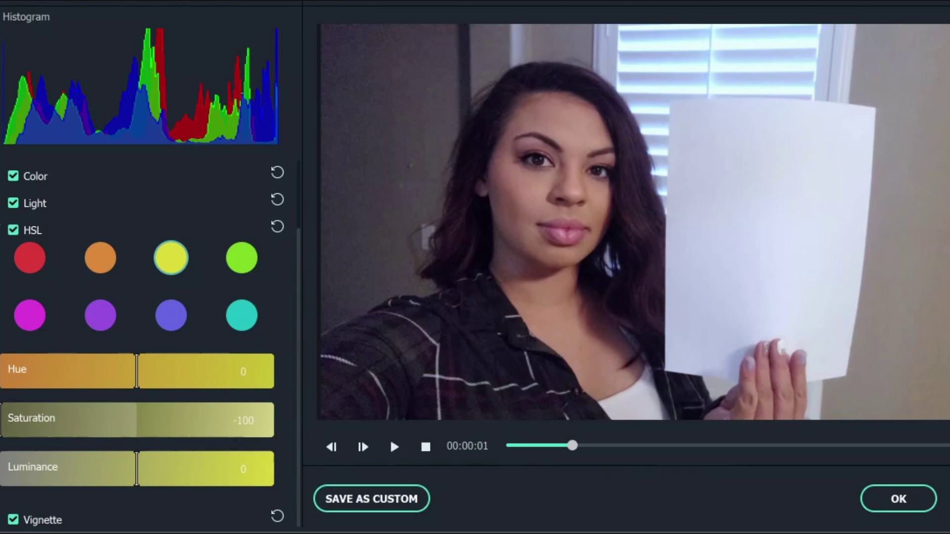
{"action": "left_click_drag", "start_coordinate": [4, 427], "coordinate": [108, 428]}
Lower the cyan HSL saturation and set the blue saturation to -26
{"action": "left_click", "coordinate": [248, 315]}
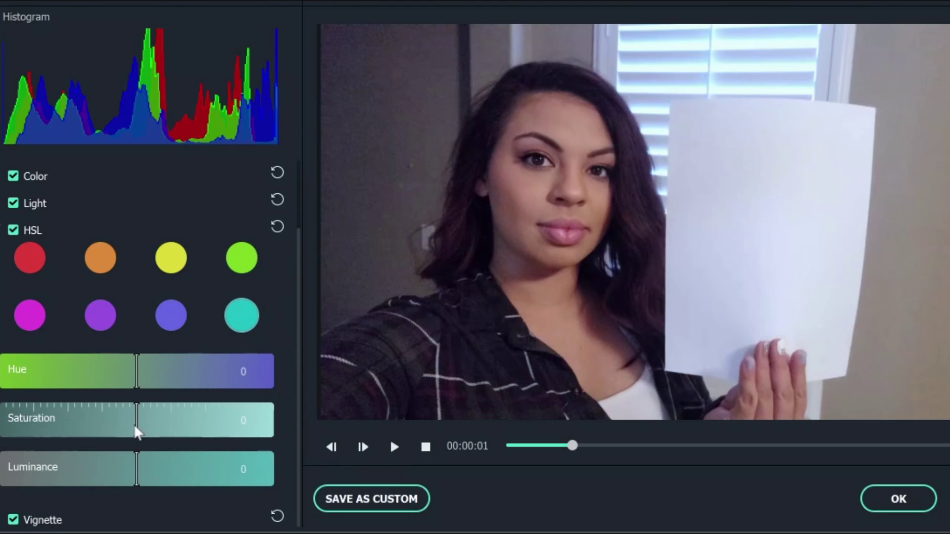
{"action": "left_click_drag", "start_coordinate": [138, 432], "coordinate": [296, 429]}
{"action": "left_click", "coordinate": [174, 319]}
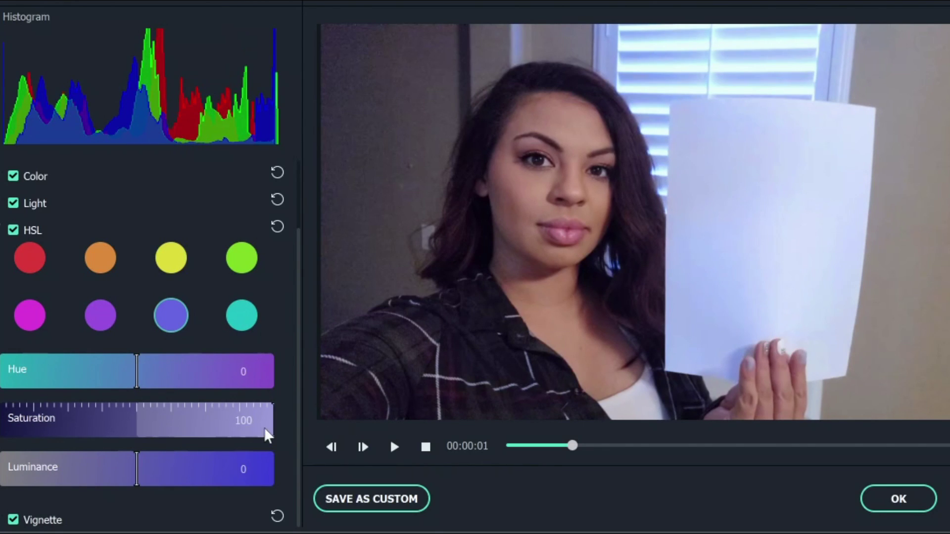
{"action": "left_click_drag", "start_coordinate": [267, 433], "coordinate": [101, 432]}
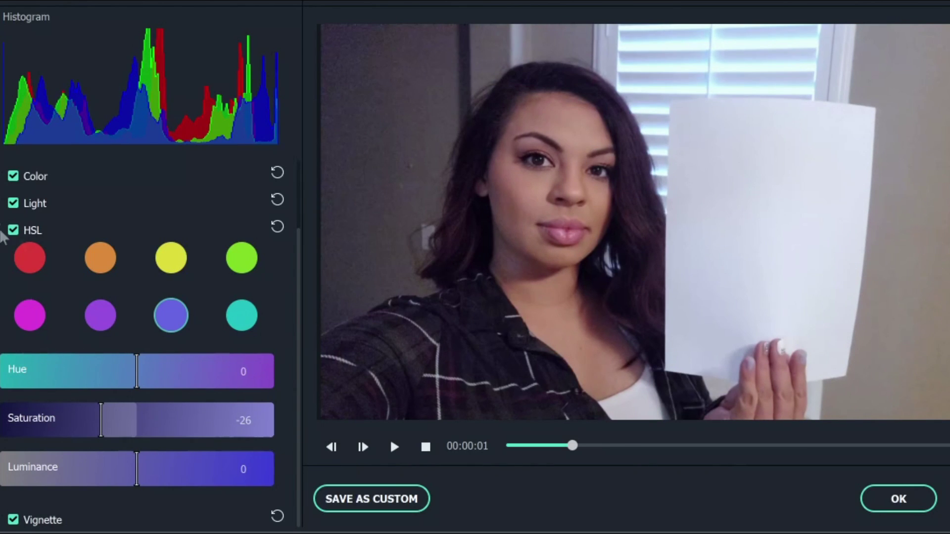
Collapse HSL and set Light to Highlights -1, Shadows 6, Whites 7 and Blacks -3
{"action": "left_click", "coordinate": [7, 231]}
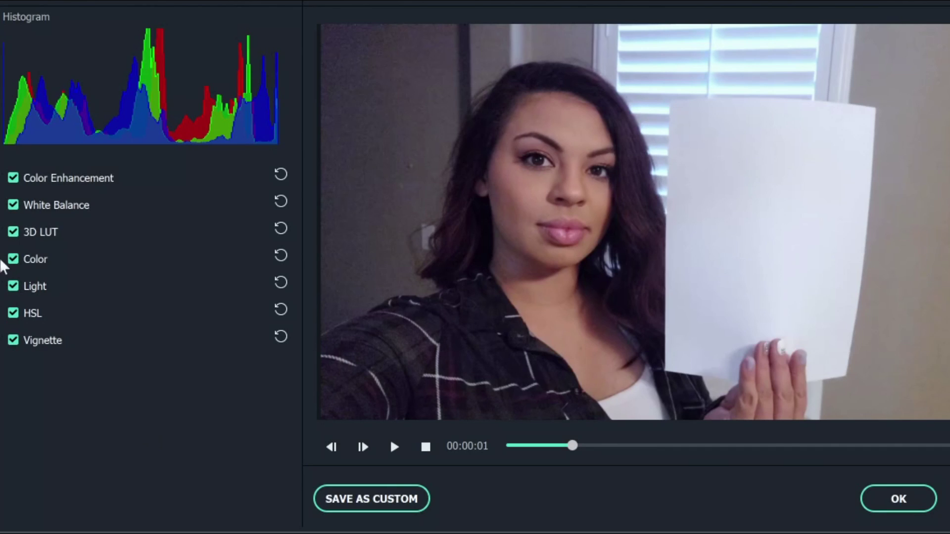
{"action": "left_click", "coordinate": [2, 262]}
{"action": "left_click", "coordinate": [2, 262]}
{"action": "left_click", "coordinate": [2, 262]}
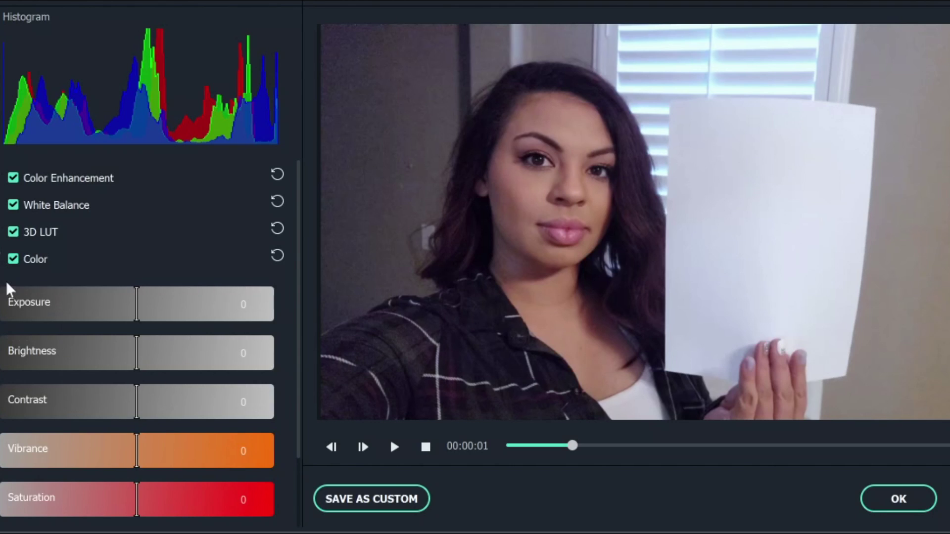
{"action": "left_click", "coordinate": [4, 263]}
{"action": "left_click", "coordinate": [11, 290]}
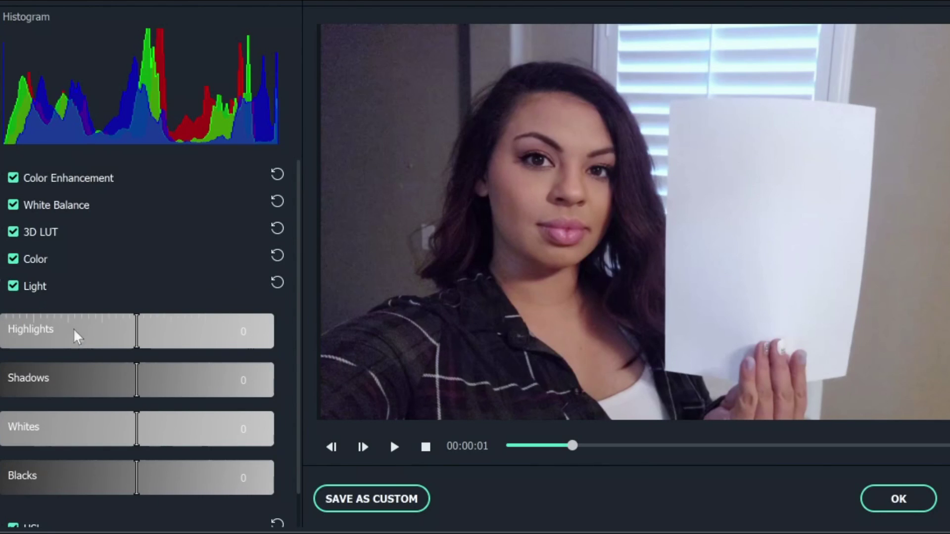
{"action": "left_click_drag", "start_coordinate": [138, 342], "coordinate": [290, 354]}
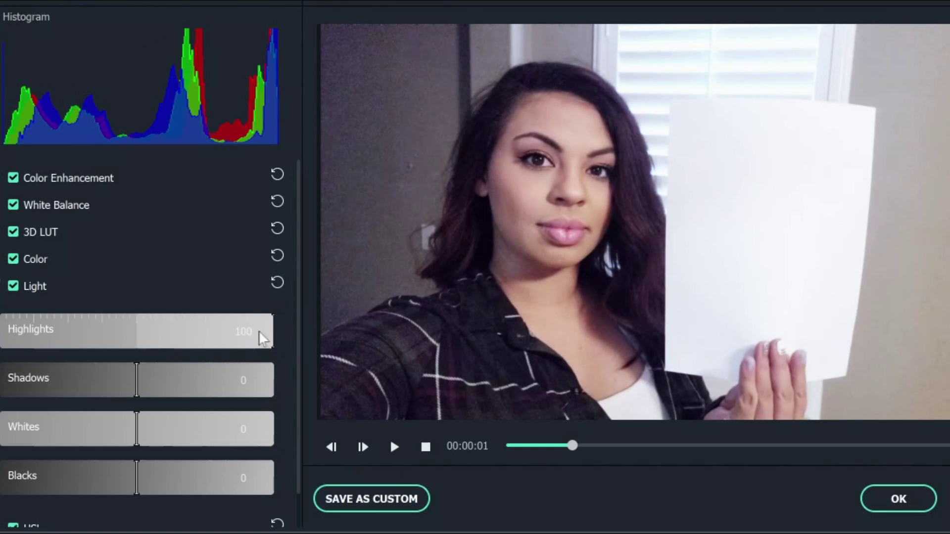
{"action": "left_click_drag", "start_coordinate": [261, 333], "coordinate": [136, 349]}
{"action": "left_click_drag", "start_coordinate": [137, 383], "coordinate": [145, 416]}
{"action": "mouse_move", "coordinate": [145, 429]}
{"action": "left_mouse_down"}
{"action": "mouse_move", "coordinate": [185, 440]}
{"action": "mouse_move", "coordinate": [132, 444]}
{"action": "mouse_move", "coordinate": [159, 444]}
{"action": "mouse_move", "coordinate": [149, 441]}
{"action": "left_mouse_up"}
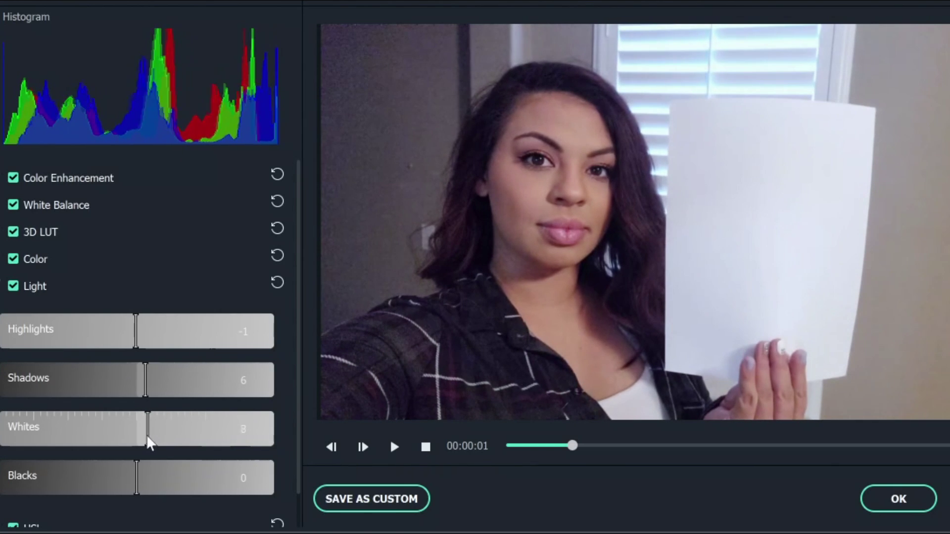
{"action": "mouse_move", "coordinate": [137, 488]}
{"action": "left_mouse_down"}
{"action": "mouse_move", "coordinate": [25, 476]}
{"action": "mouse_move", "coordinate": [141, 484]}
{"action": "left_mouse_up"}
In the Color section, drag Exposure to 7, Brightness -1, Contrast 19, Vibrance 19 and Saturation 9
{"action": "left_click", "coordinate": [31, 290]}
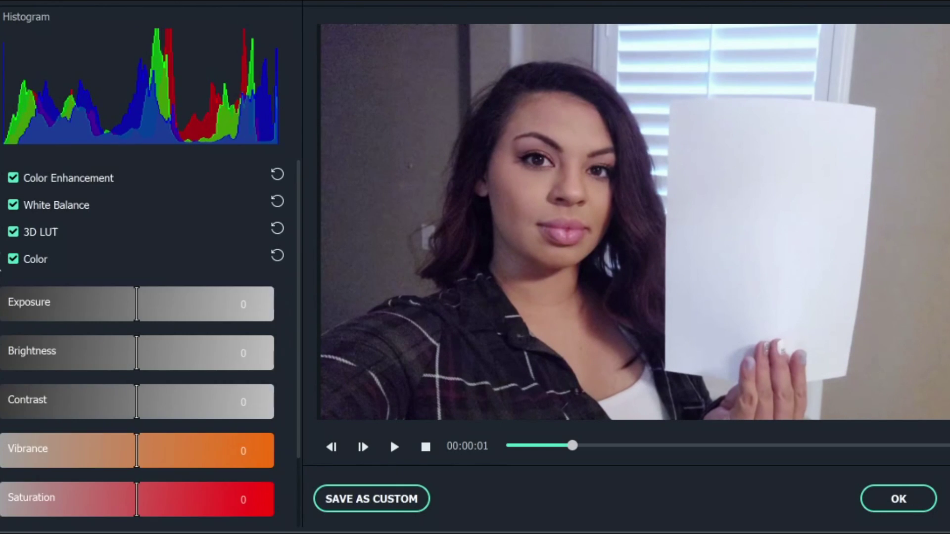
{"action": "left_click_drag", "start_coordinate": [139, 313], "coordinate": [157, 324]}
{"action": "left_click_drag", "start_coordinate": [137, 352], "coordinate": [163, 403]}
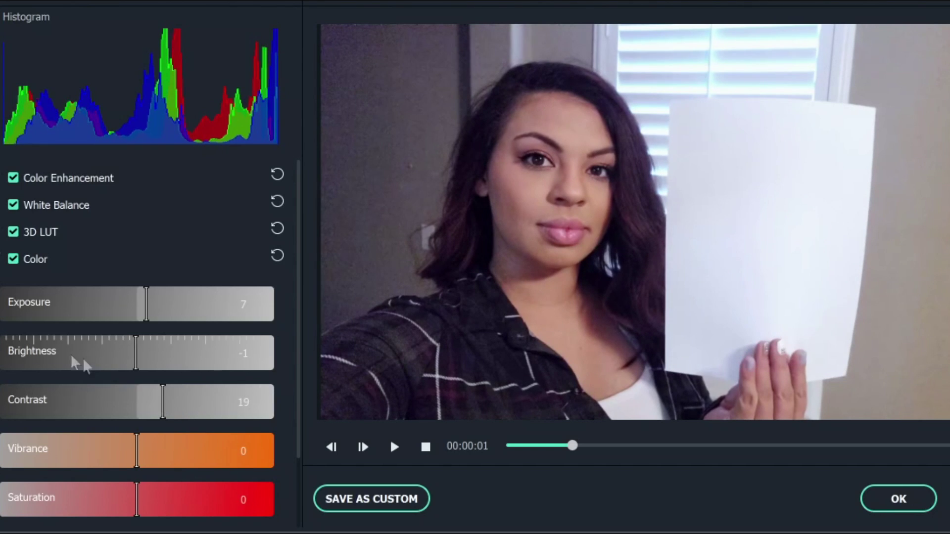
{"action": "scroll", "coordinate": [78, 447], "scroll_direction": "down", "scroll_amount": 1}
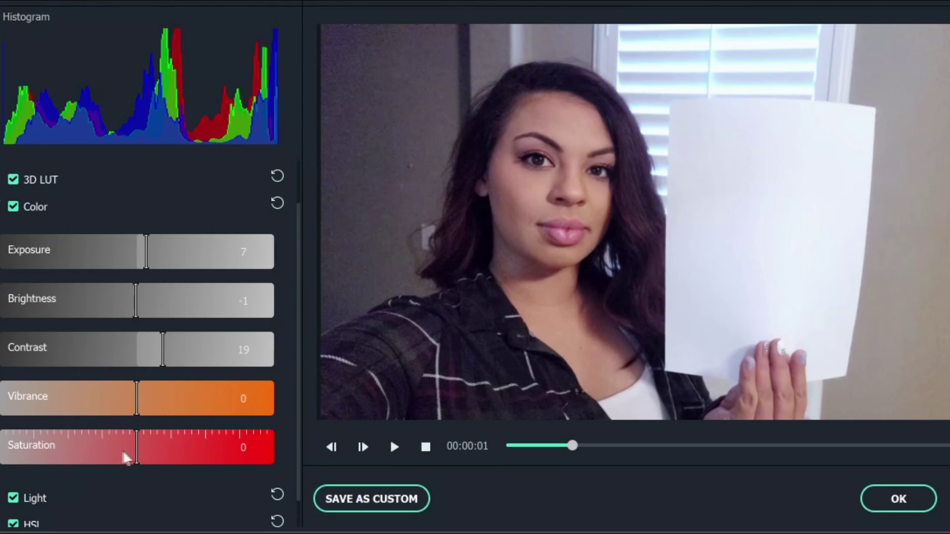
{"action": "mouse_move", "coordinate": [136, 453]}
{"action": "left_mouse_down"}
{"action": "mouse_move", "coordinate": [158, 453]}
{"action": "mouse_move", "coordinate": [82, 454]}
{"action": "mouse_move", "coordinate": [274, 453]}
{"action": "mouse_move", "coordinate": [132, 489]}
{"action": "mouse_move", "coordinate": [153, 490]}
{"action": "mouse_move", "coordinate": [148, 460]}
{"action": "left_mouse_up"}
{"action": "left_click_drag", "start_coordinate": [136, 407], "coordinate": [164, 406]}
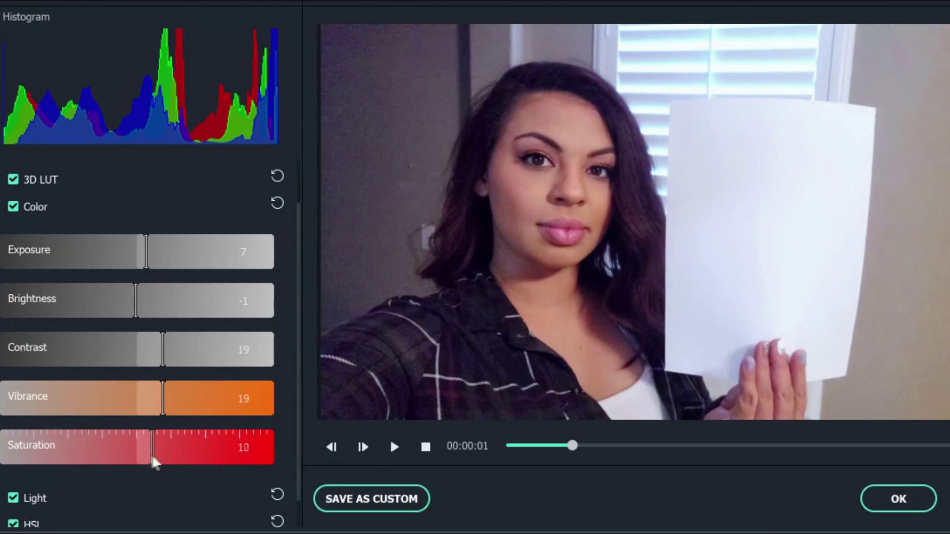
{"action": "left_click_drag", "start_coordinate": [154, 462], "coordinate": [148, 460]}
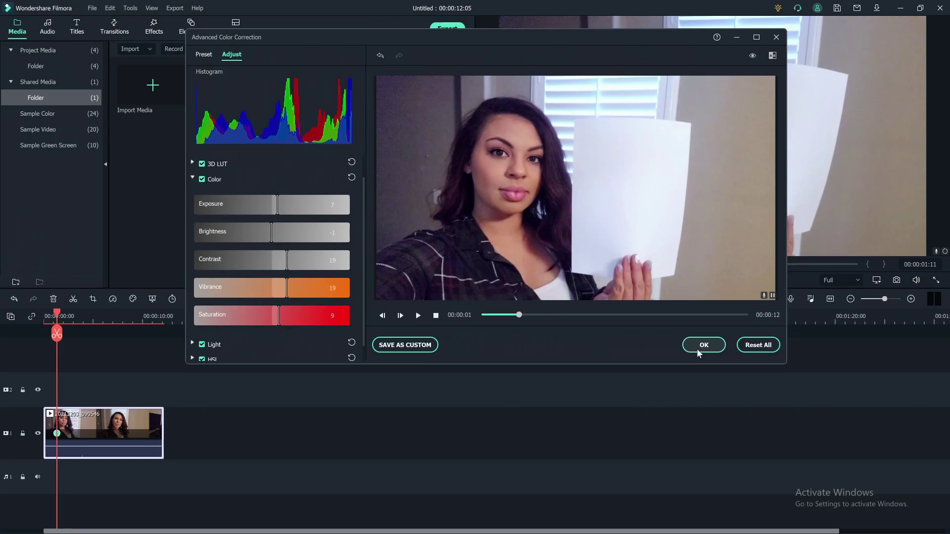
Confirm the Advanced Color Correction dialog with OK to apply the grade to the clip
{"action": "left_click", "coordinate": [899, 498]}
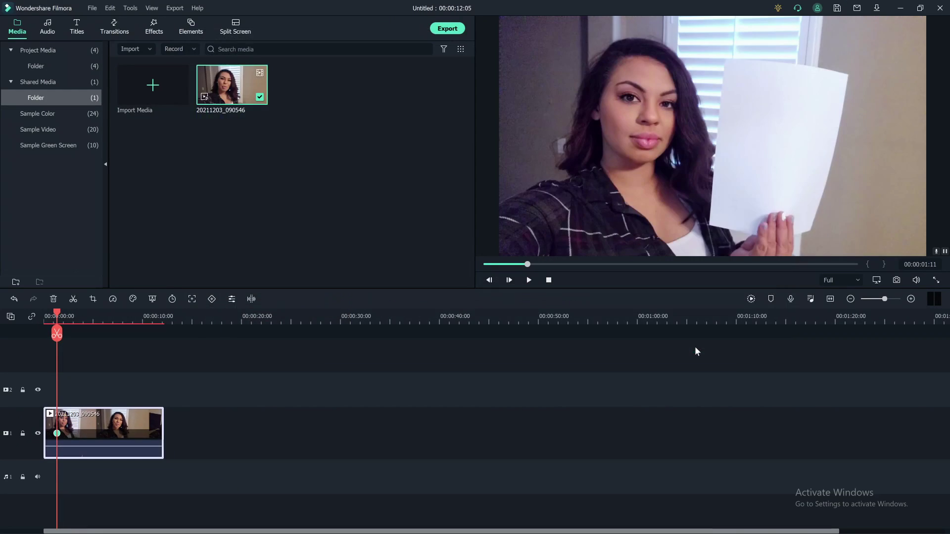